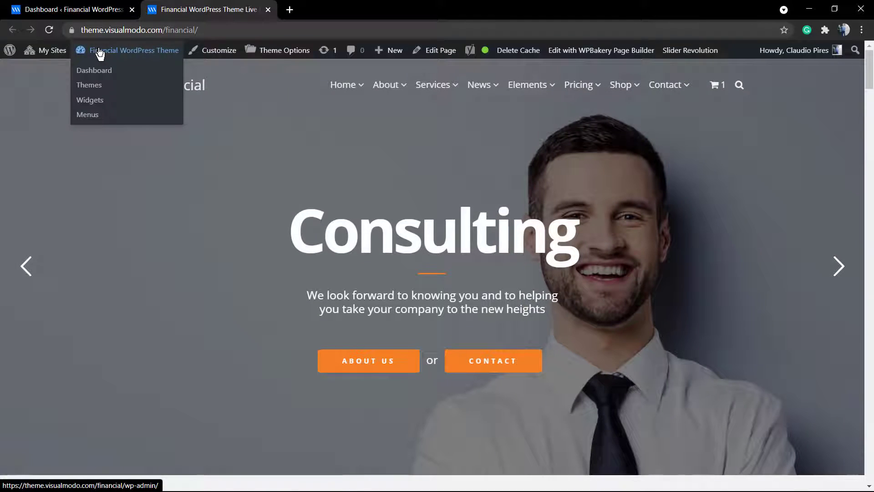
left_click(86, 14)
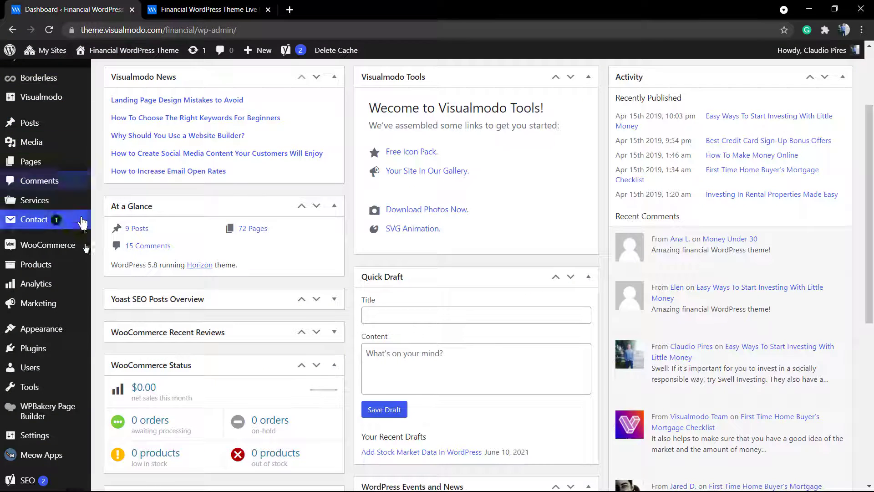
scroll(90, 314, "down", 3)
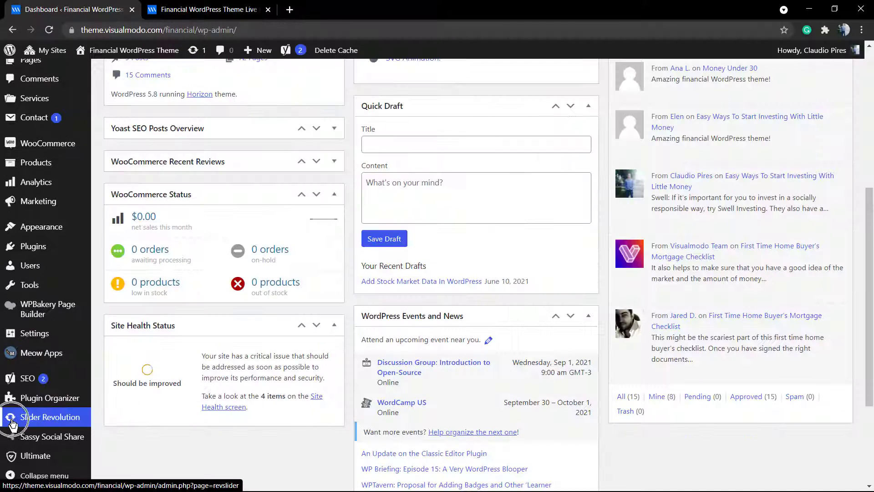
- Go to Slider Revolution's module list and open the Financial Slider in the editor
left_click(12, 425)
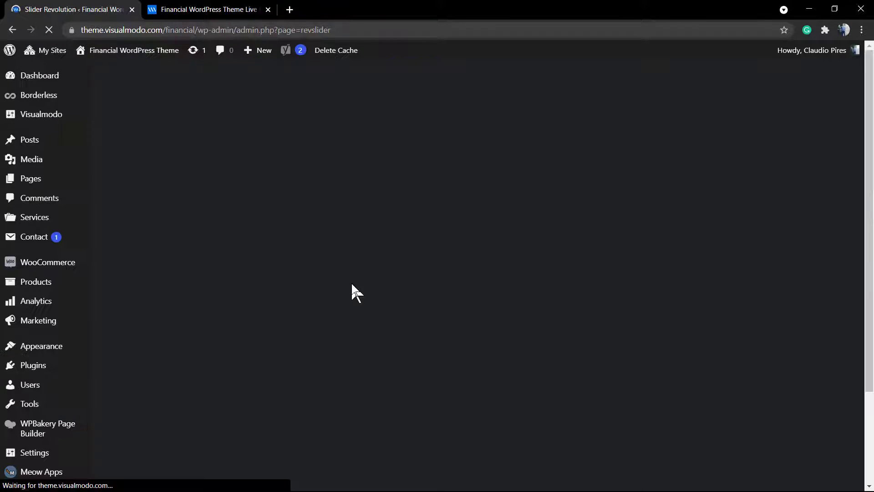
scroll(350, 281, "down", 2)
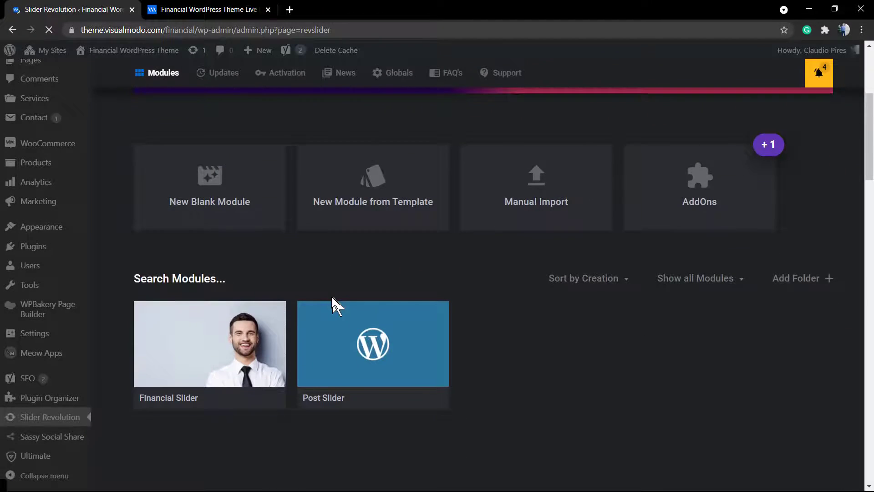
scroll(321, 301, "down", 2)
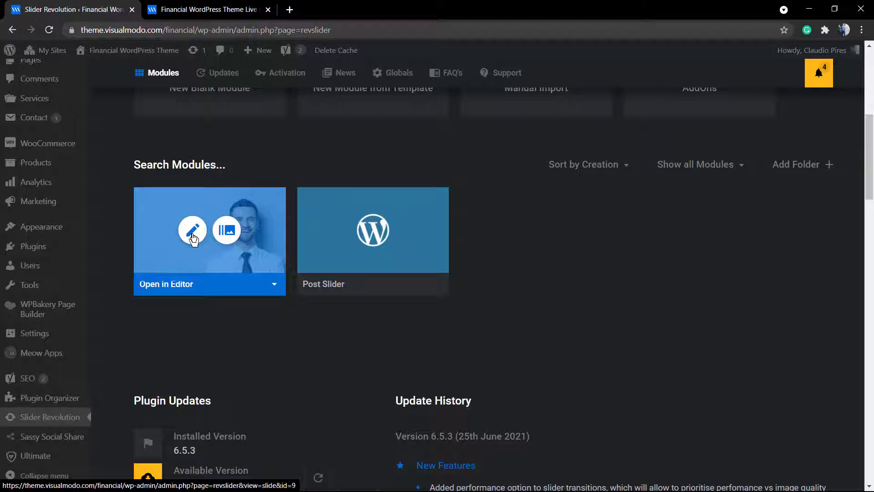
left_click(193, 233)
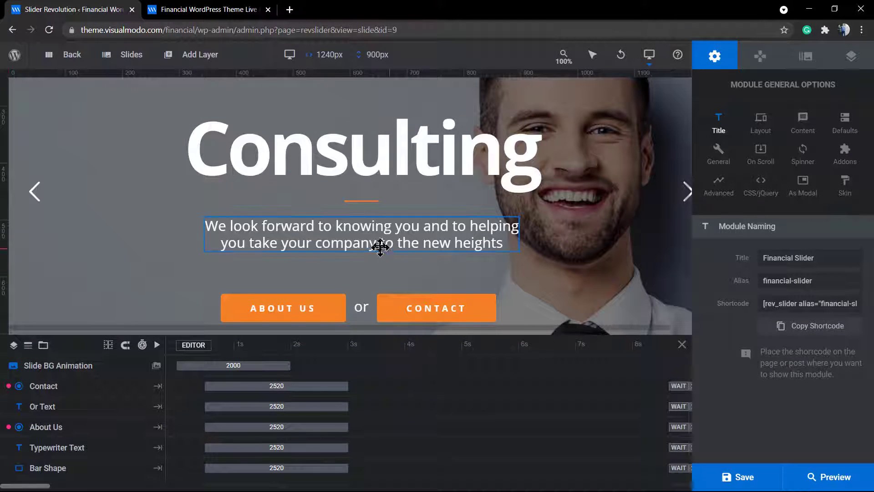
- Select the Typewriter Text subtitle layer on the Consulting slide canvas
left_click(375, 239)
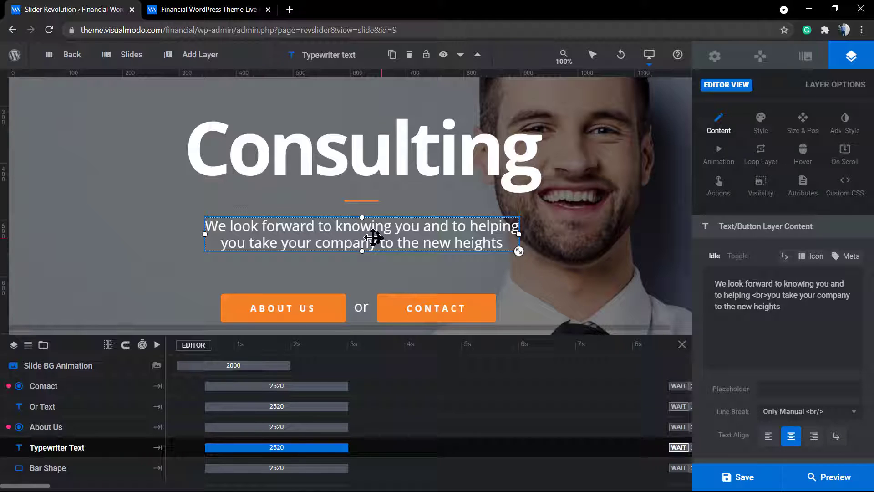
- Replace the Title layer's content 'Consulting' with 'Italic Style'
left_click(400, 152)
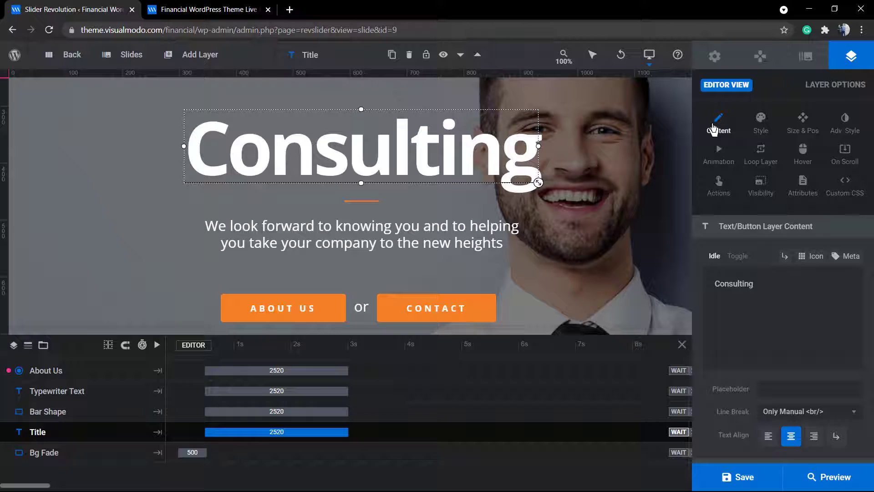
left_click(714, 130)
double_click(768, 285)
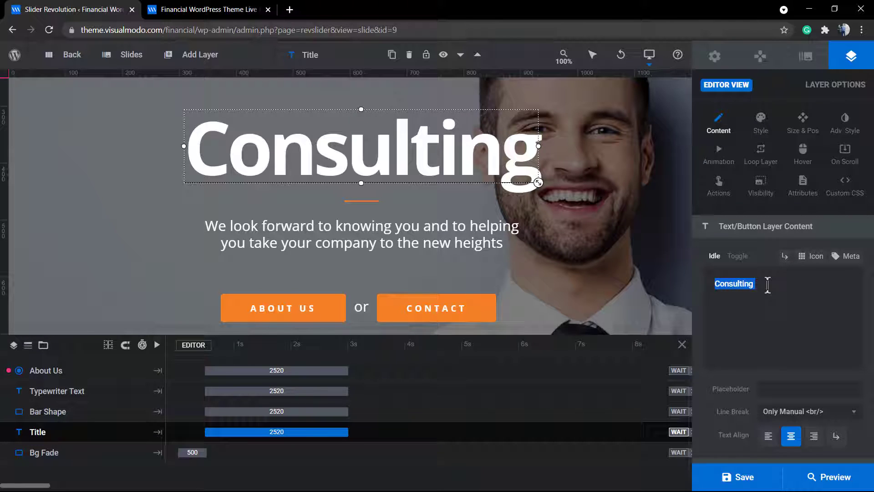
key("BackSpace")
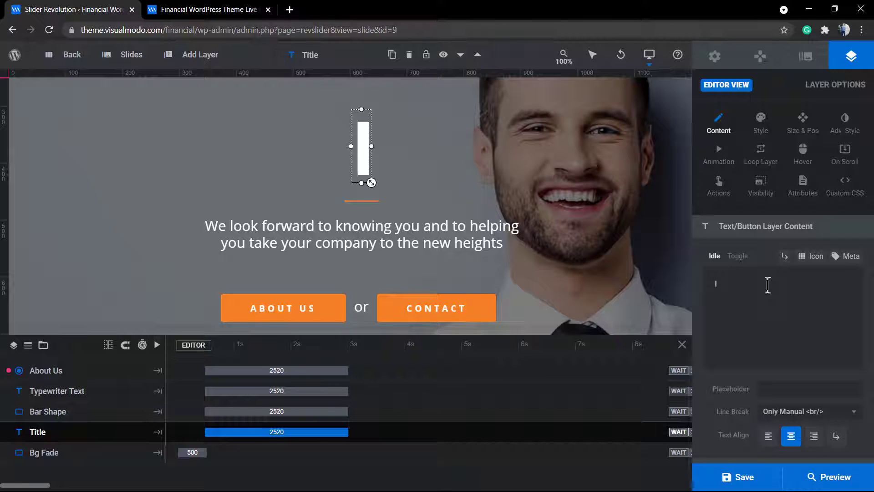
type("Italic")
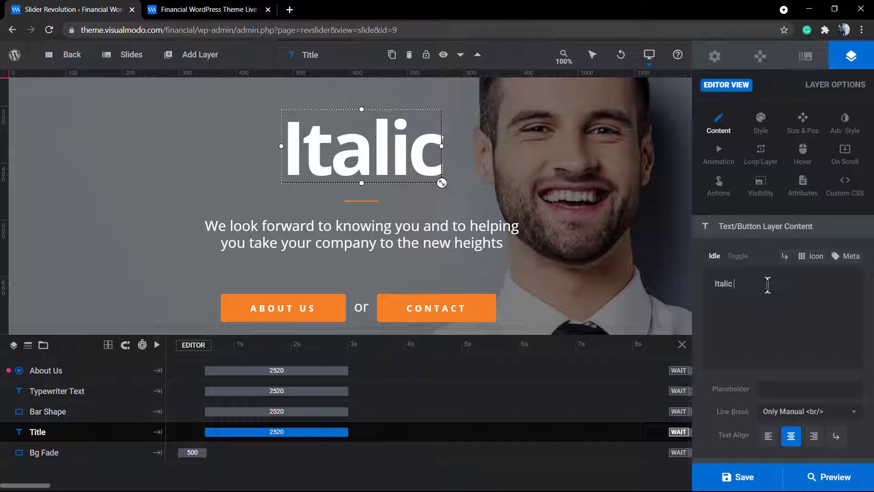
double_click(724, 282)
left_click(746, 282)
type("Style")
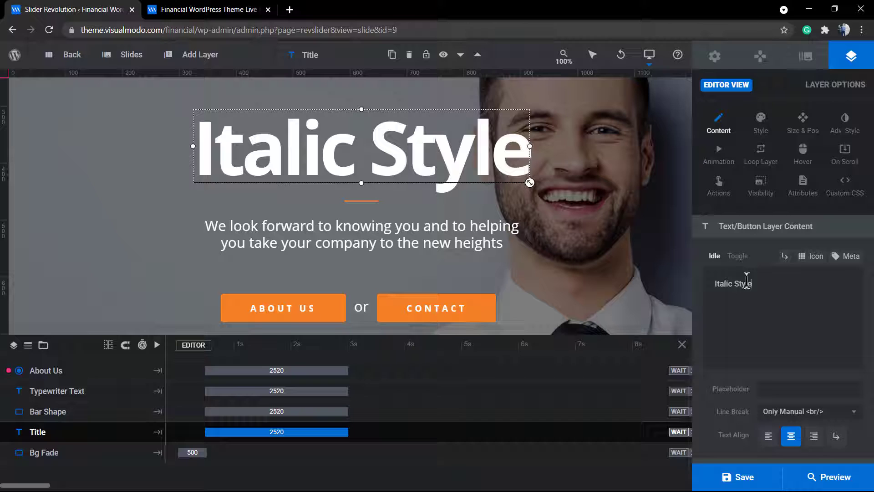
triple_click(747, 283)
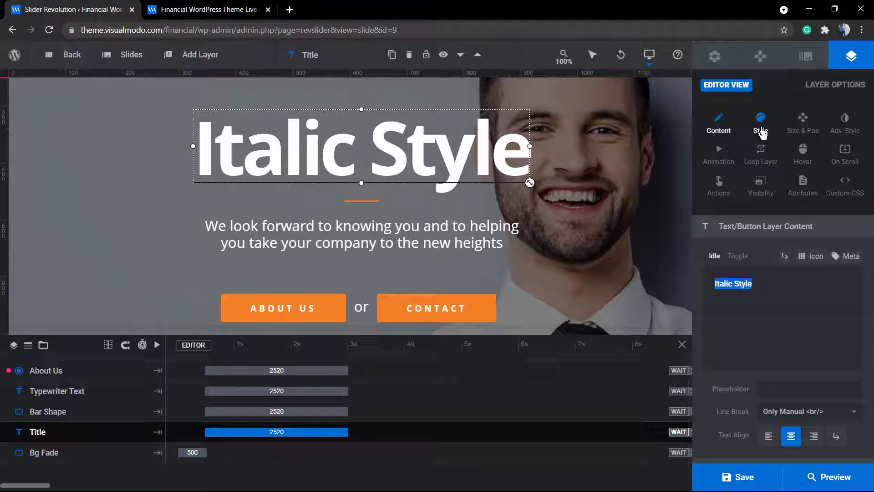
- Show the Style tab's Font & Icon settings for the Title layer
left_click(762, 130)
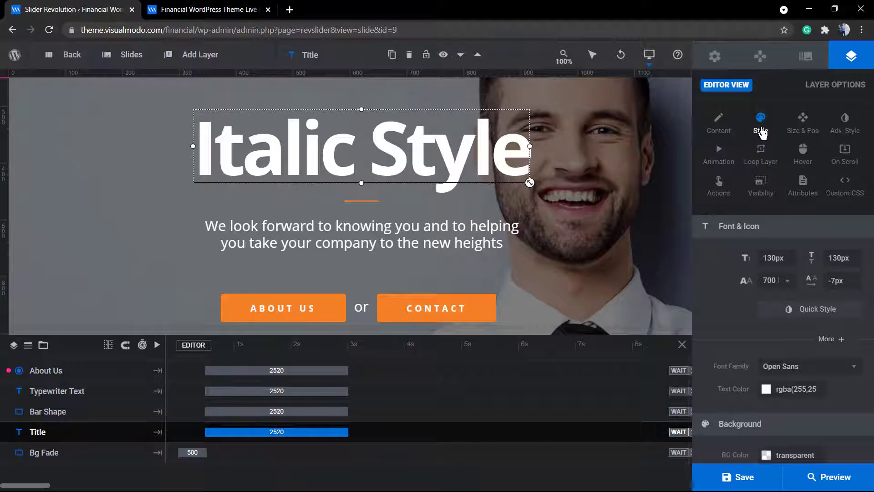
scroll(742, 307, "down", 1)
scroll(728, 298, "down", 3)
scroll(740, 307, "down", 2)
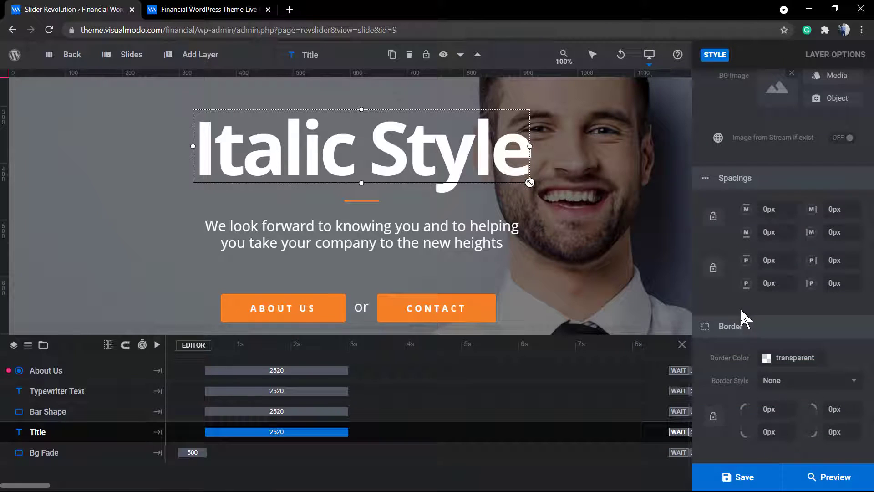
scroll(728, 342, "up", 3)
scroll(772, 358, "up", 3)
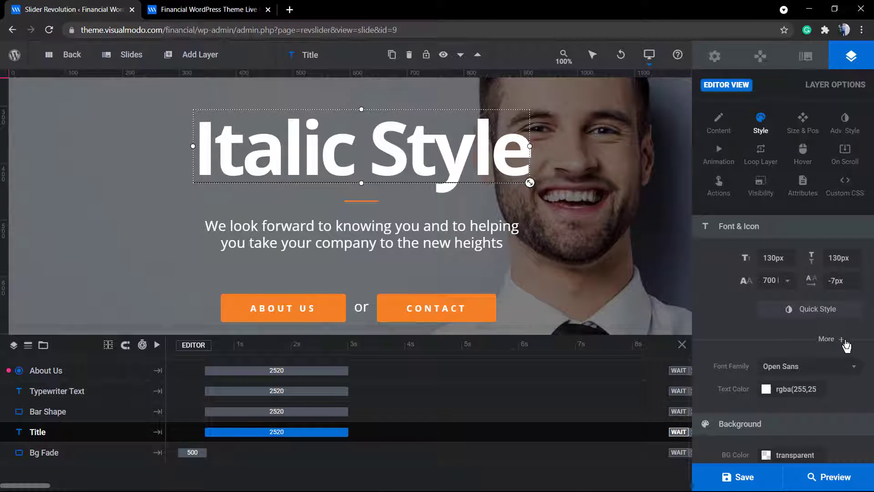
- Expand the extra font options and switch italic on for the 'Italic Style' title
left_click(843, 339)
scroll(775, 335, "down", 1)
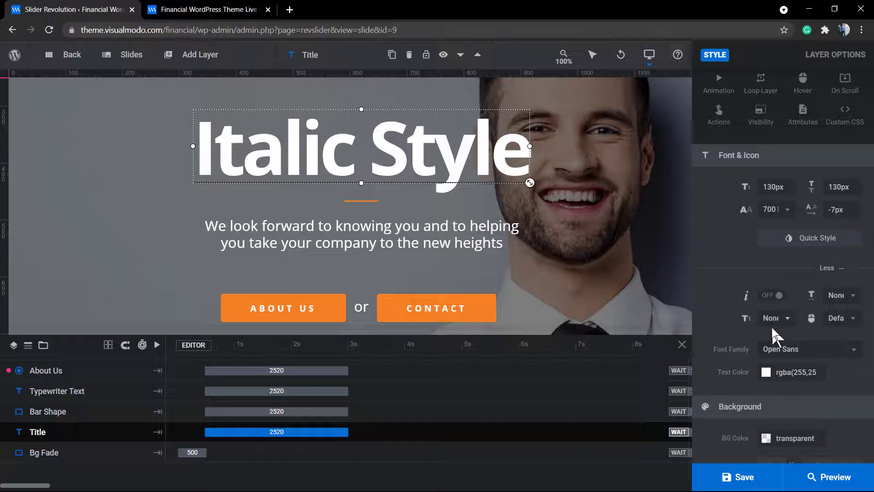
left_click(776, 295)
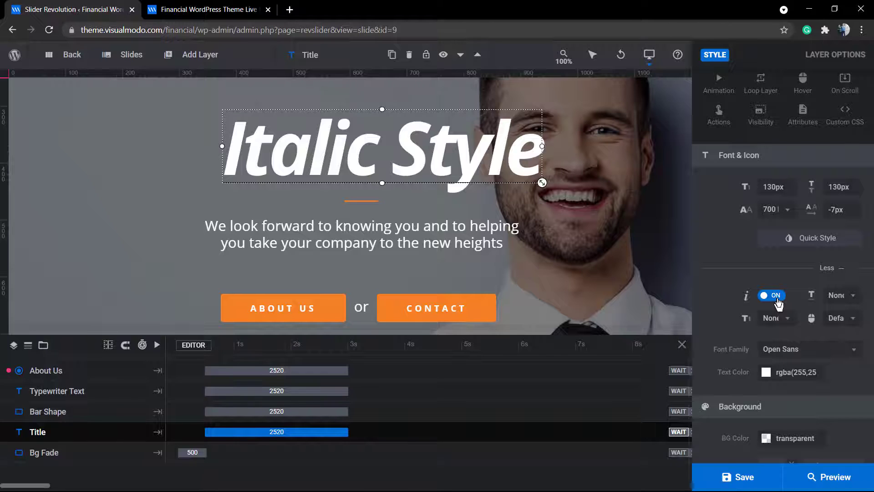
scroll(774, 304, "down", 1)
scroll(758, 308, "down", 2)
scroll(757, 309, "down", 2)
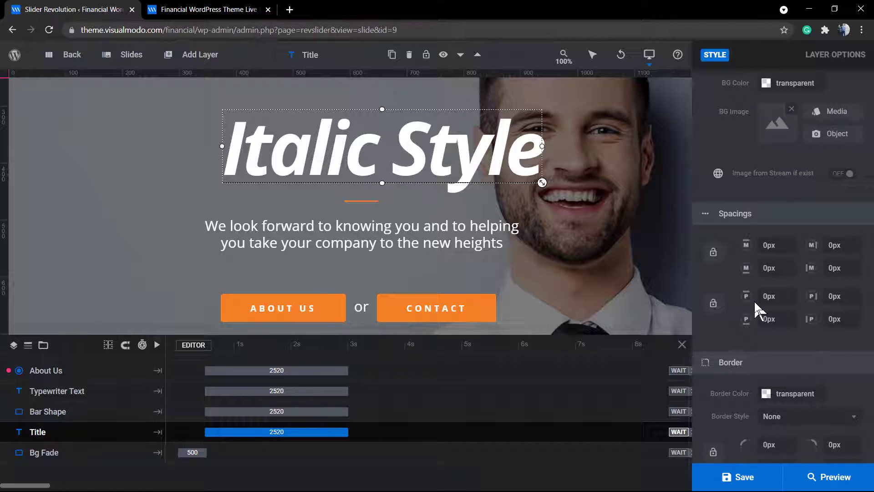
mouse_move(738, 477)
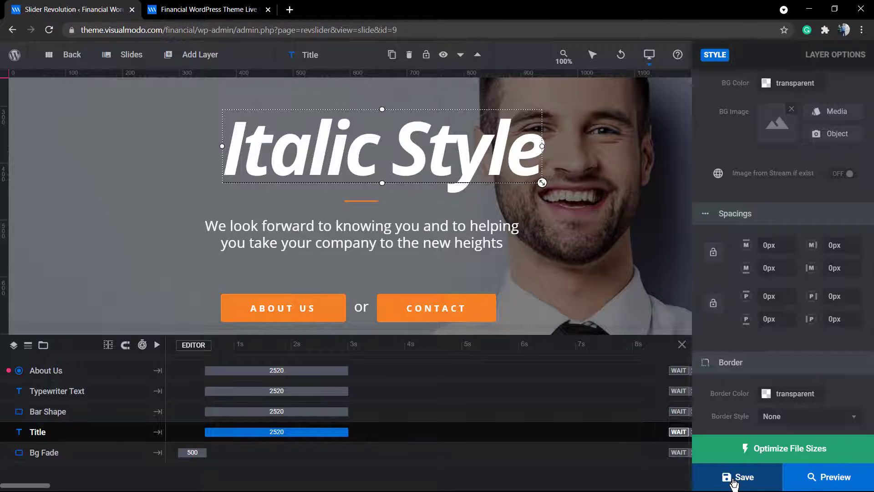
scroll(706, 300, "up", 1)
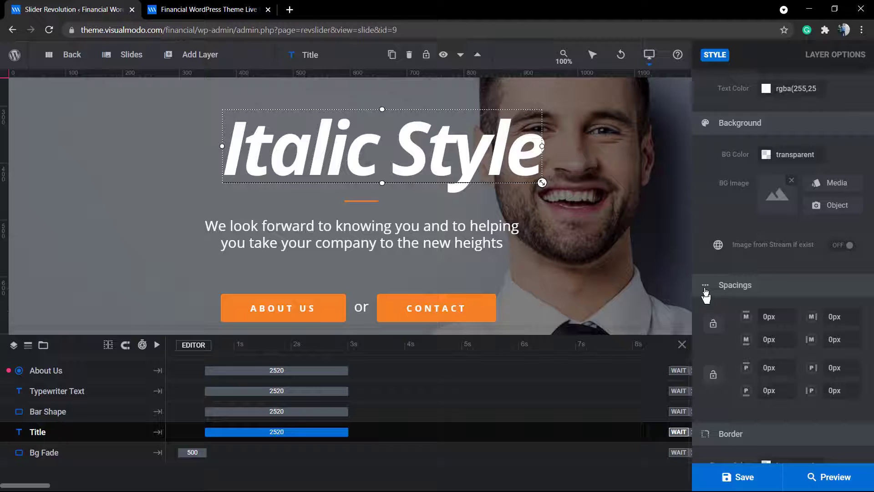
- Select the Typewriter Text subtitle layer and switch its italic toggle on
left_click(398, 232)
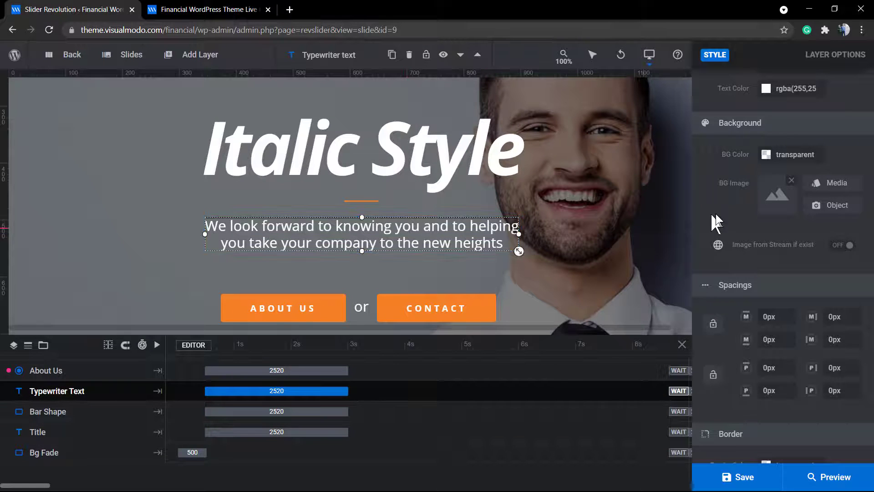
scroll(757, 229, "down", 2)
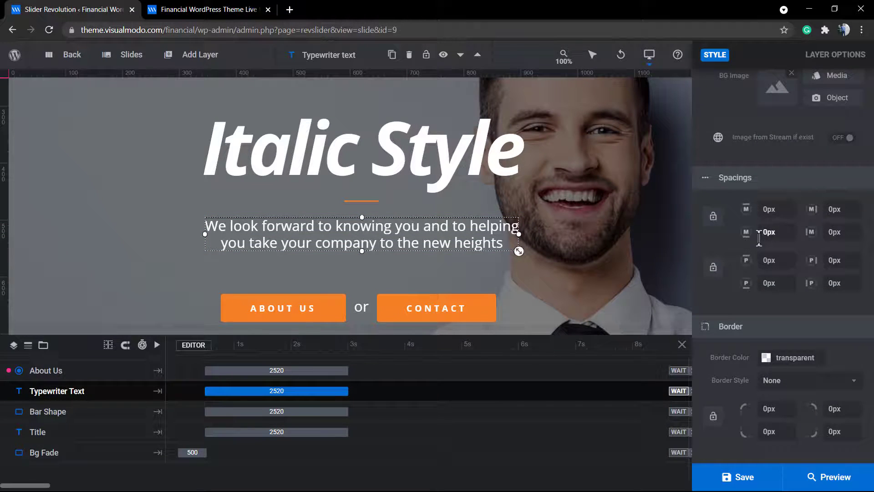
scroll(759, 237, "up", 6)
scroll(790, 264, "down", 2)
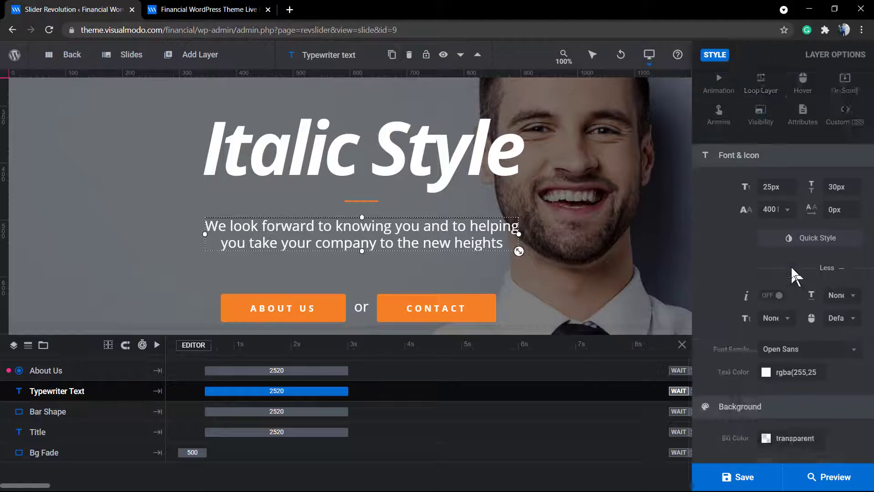
left_click(844, 203)
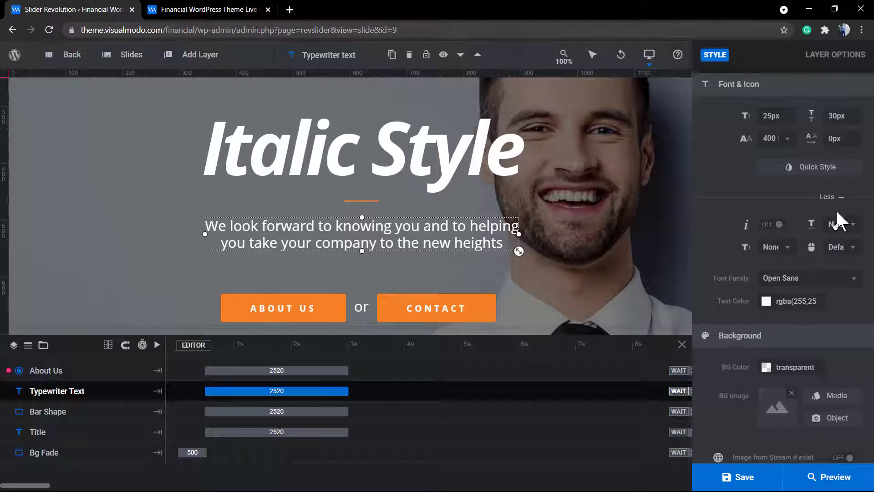
left_click(769, 229)
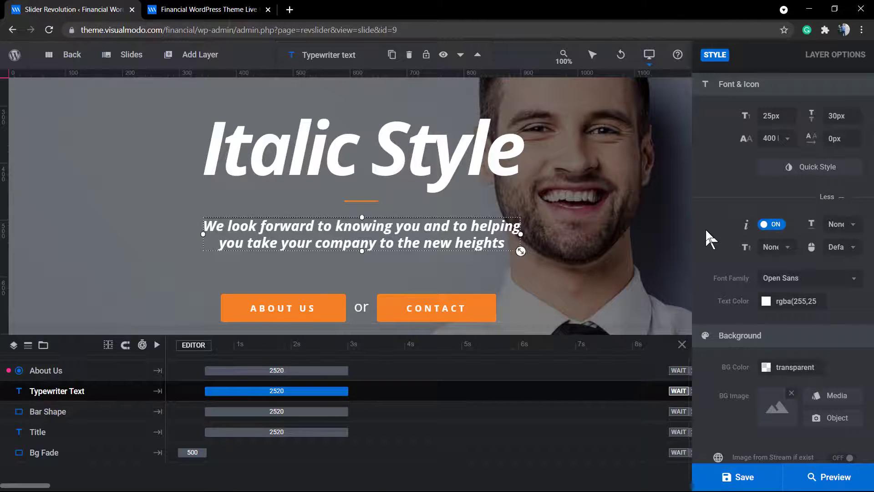